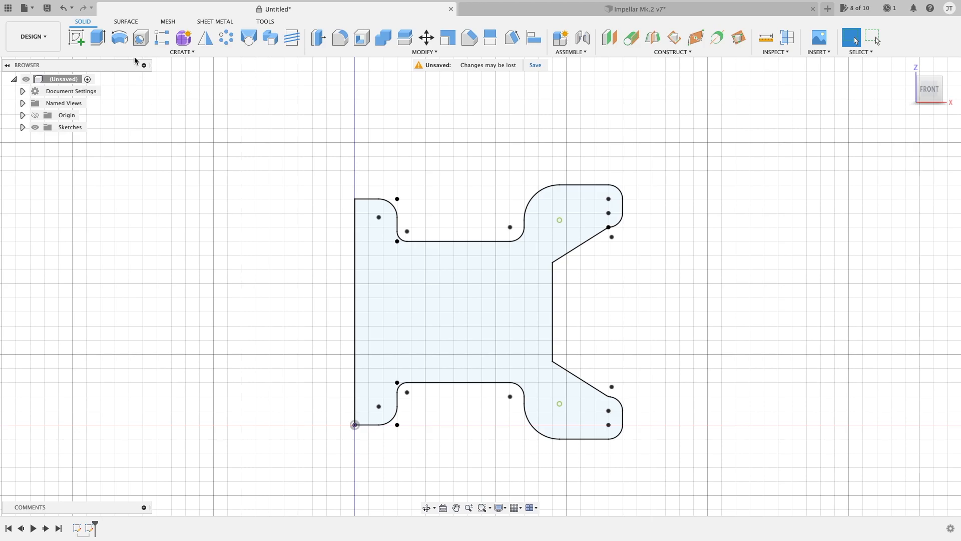
Revolve the flanged wheel half-profile 360 degrees about its straight vertical edge
click(120, 38)
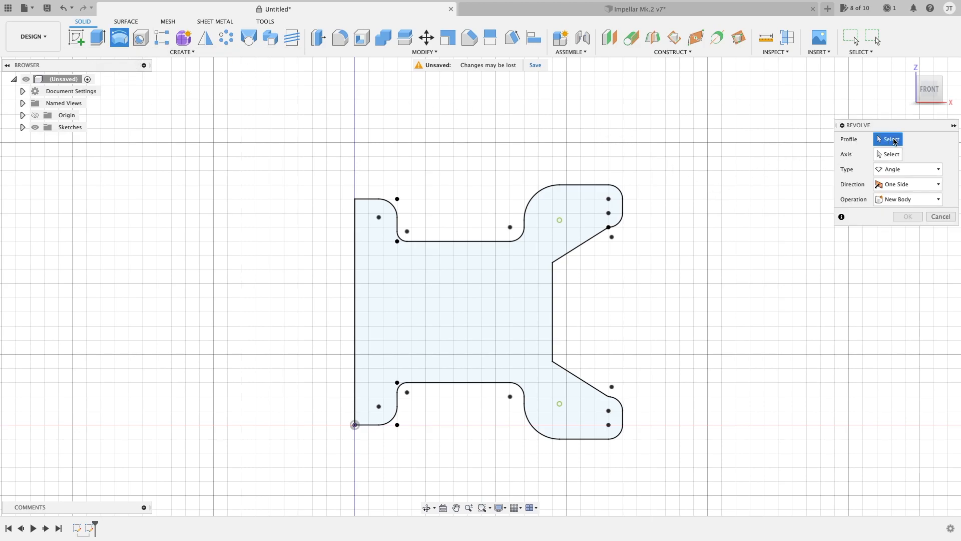
click(496, 276)
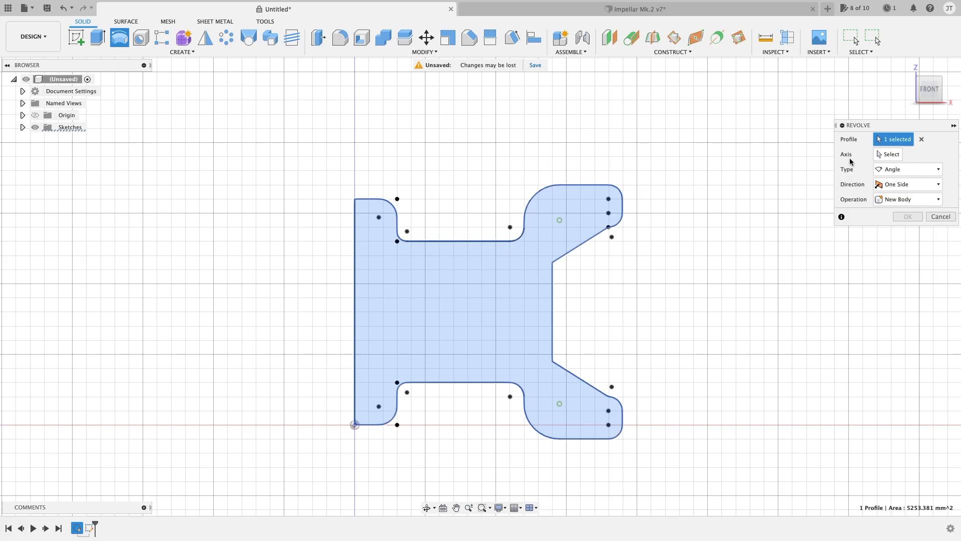
click(890, 156)
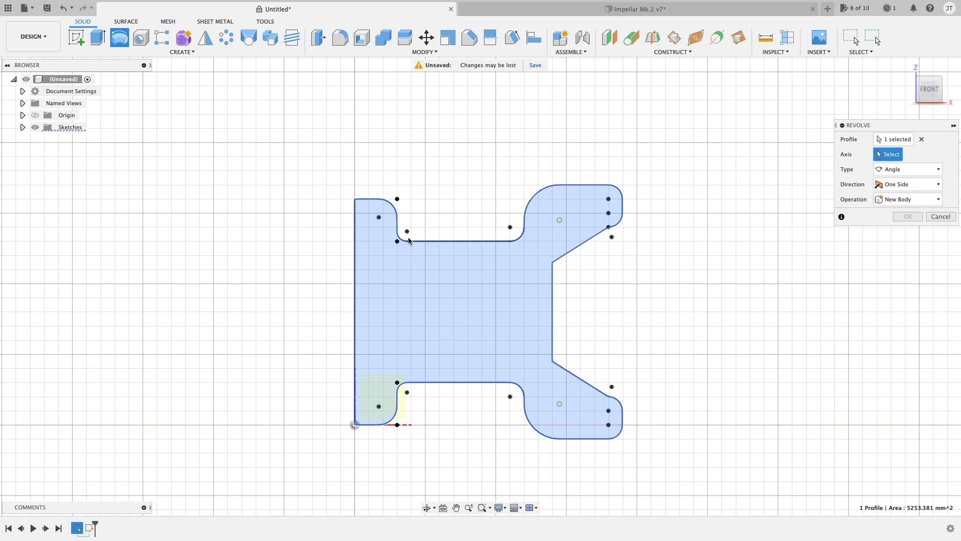
click(354, 253)
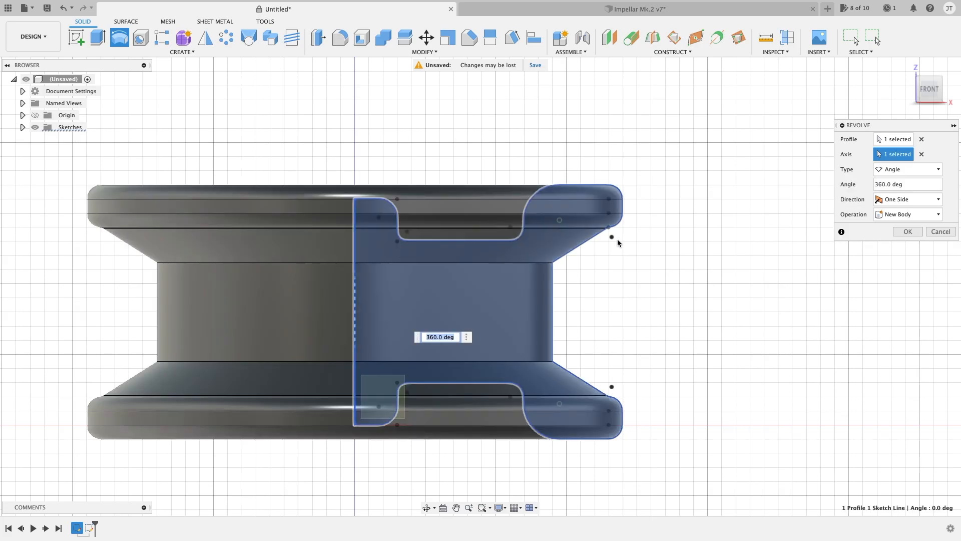
shift+middle_drag(636, 268, 679, 263)
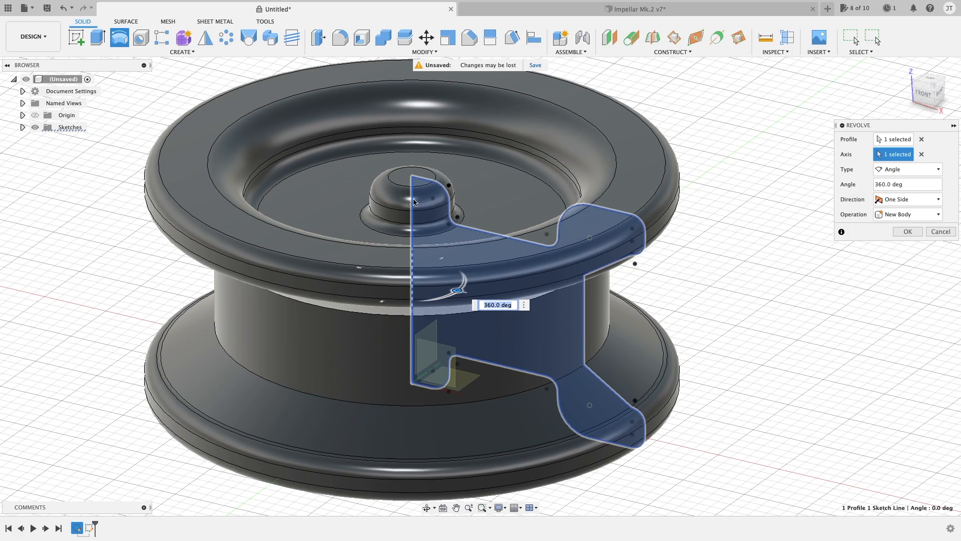
middle_drag(542, 213, 551, 218)
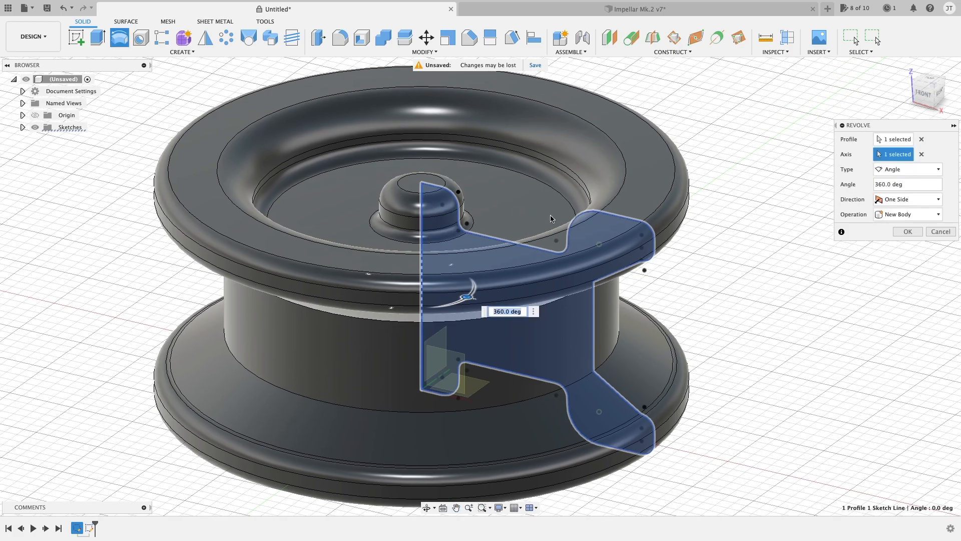
Try partial revolve angles of 195, 270 and 65 degrees on the wheel profile
shift+middle_drag(530, 285, 475, 275)
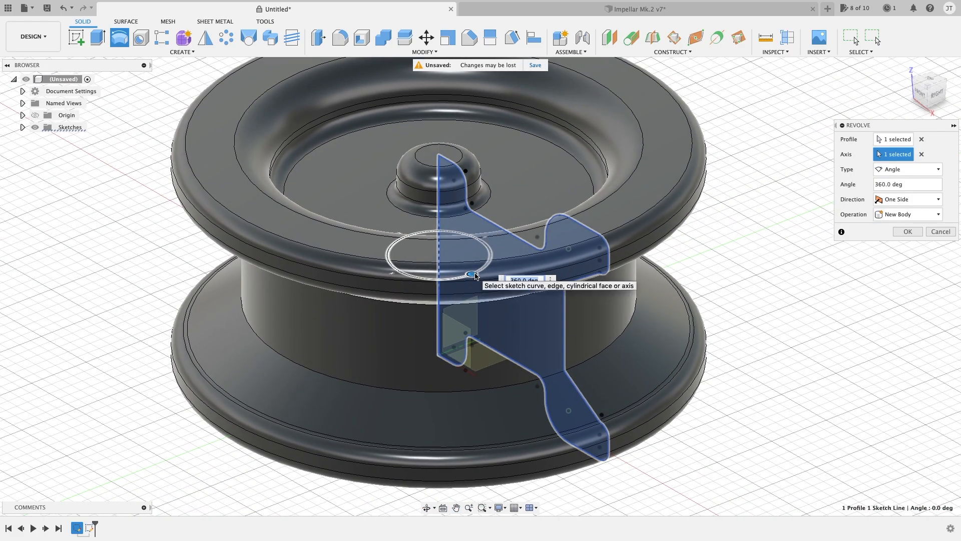
drag(475, 276, 393, 235)
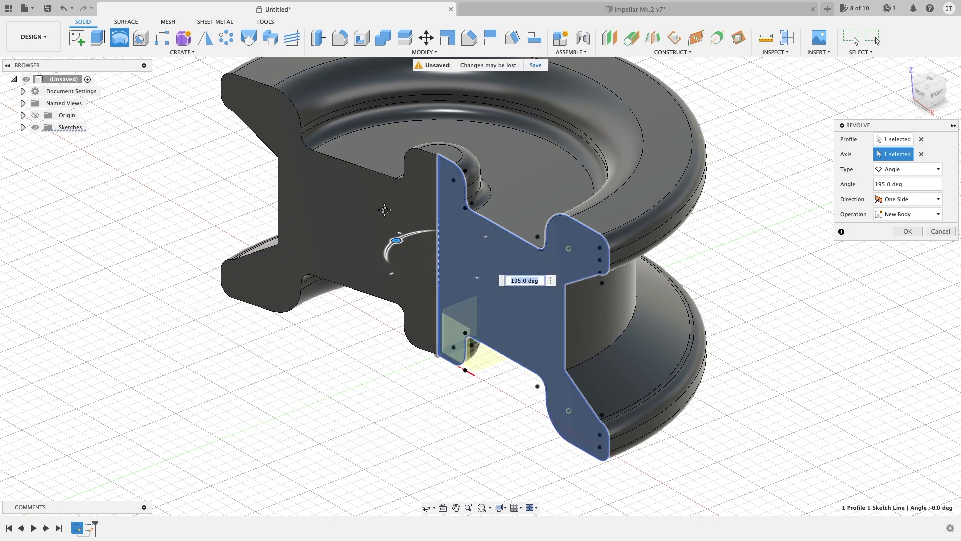
middle_drag(393, 236, 345, 268)
drag(350, 284, 292, 338)
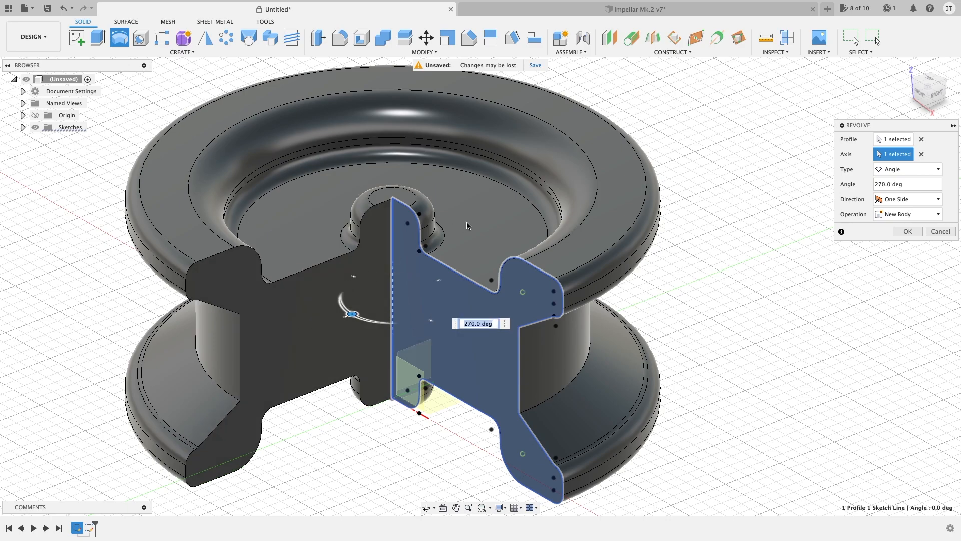
drag(352, 315, 569, 281)
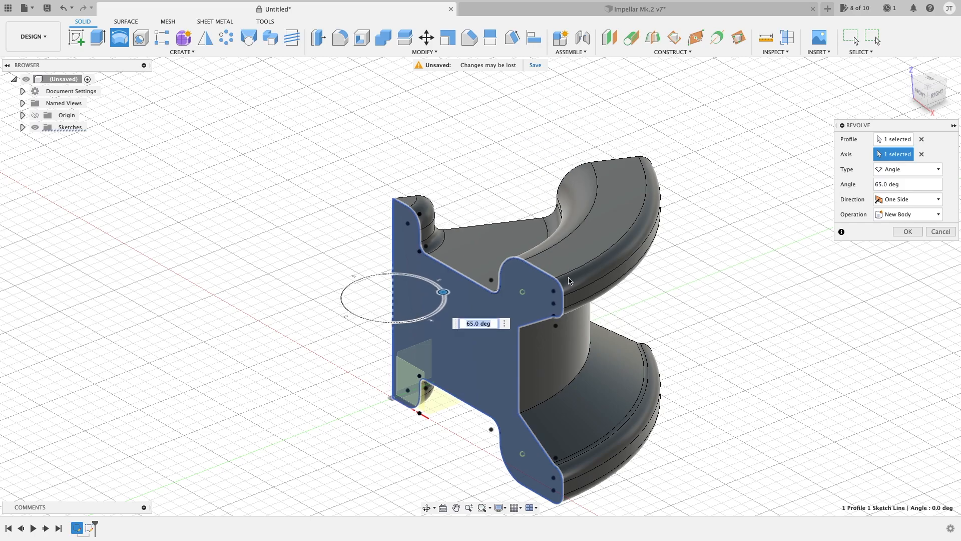
Change the wheel revolve's direction to Symmetric and widen its angle to 85 degrees
click(910, 202)
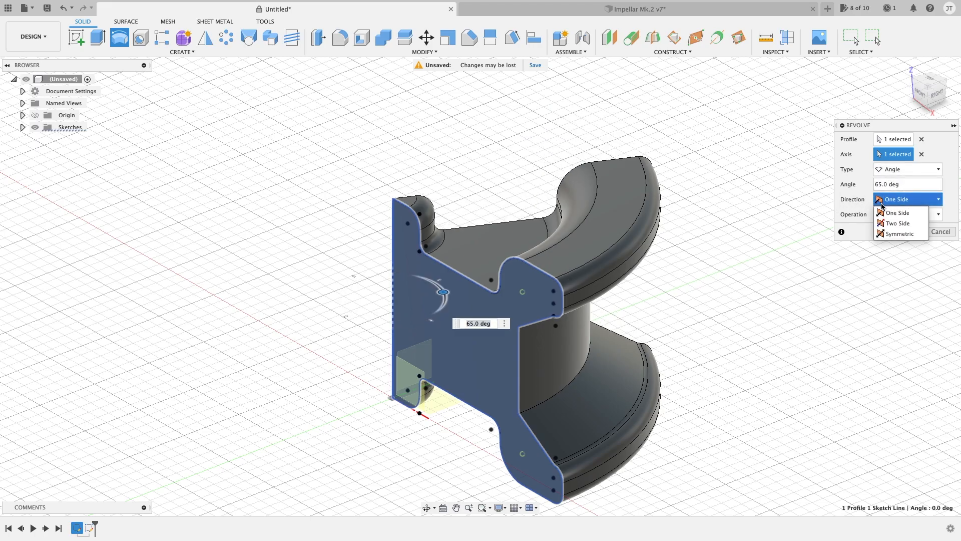
click(900, 234)
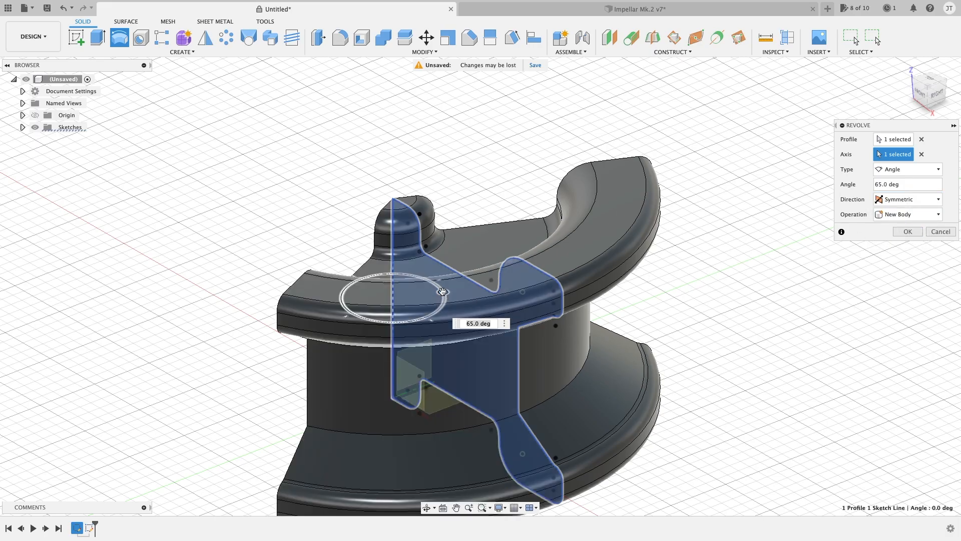
drag(437, 301, 497, 264)
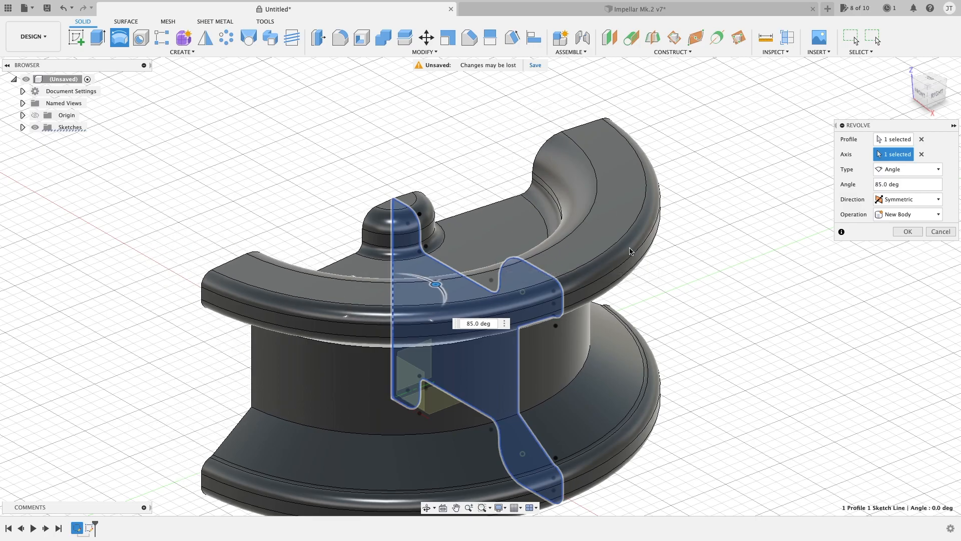
Try the Full revolve type on the wheel, return to Angle and cancel the revolve
click(914, 216)
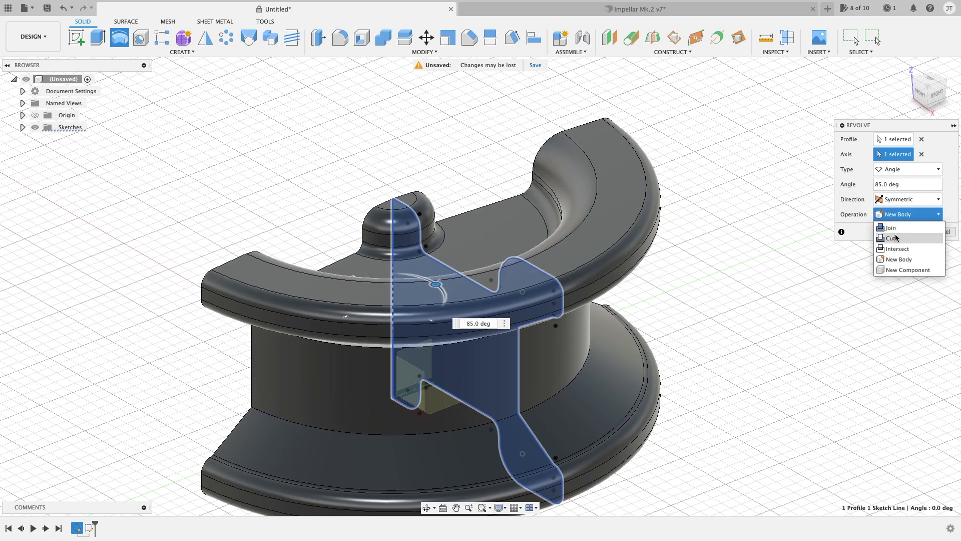
click(916, 169)
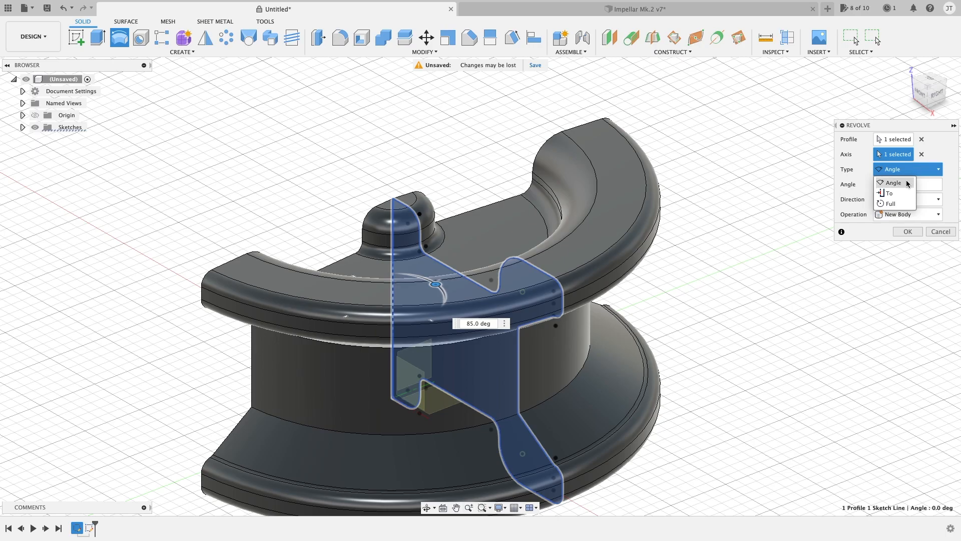
click(896, 204)
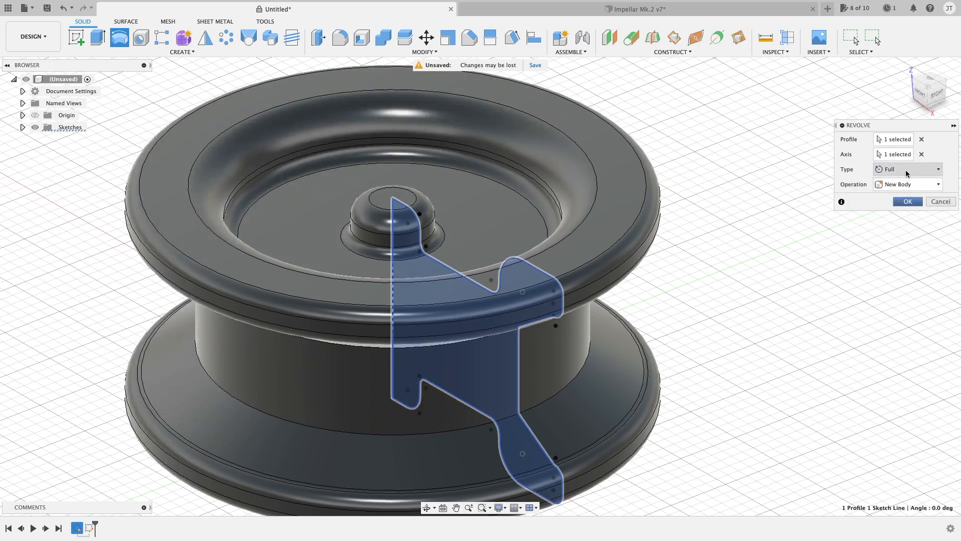
click(907, 170)
click(894, 182)
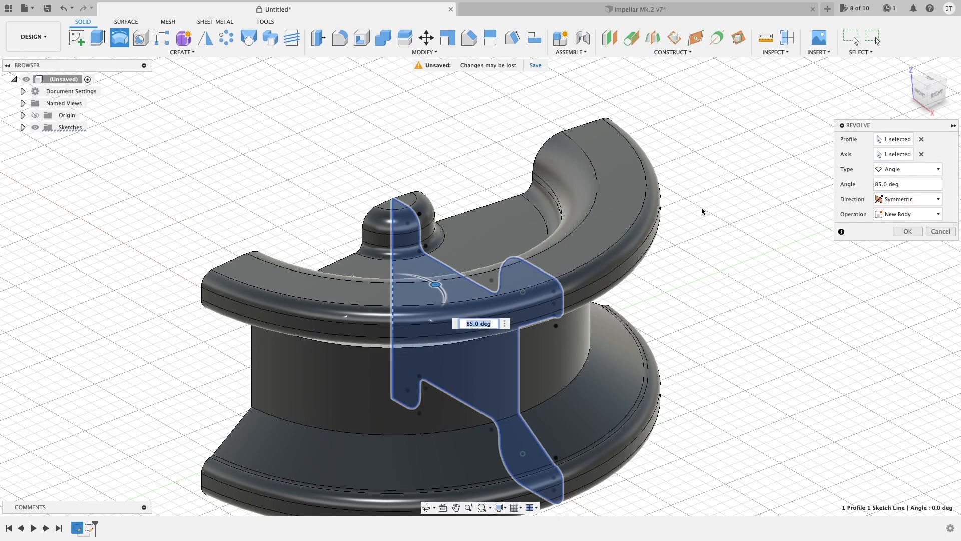
click(941, 231)
Revolve the tall stepped profile a full turn about its straight vertical edge as a new body, and hide Sketch2
shift+middle_drag(669, 219, 657, 161)
click(925, 93)
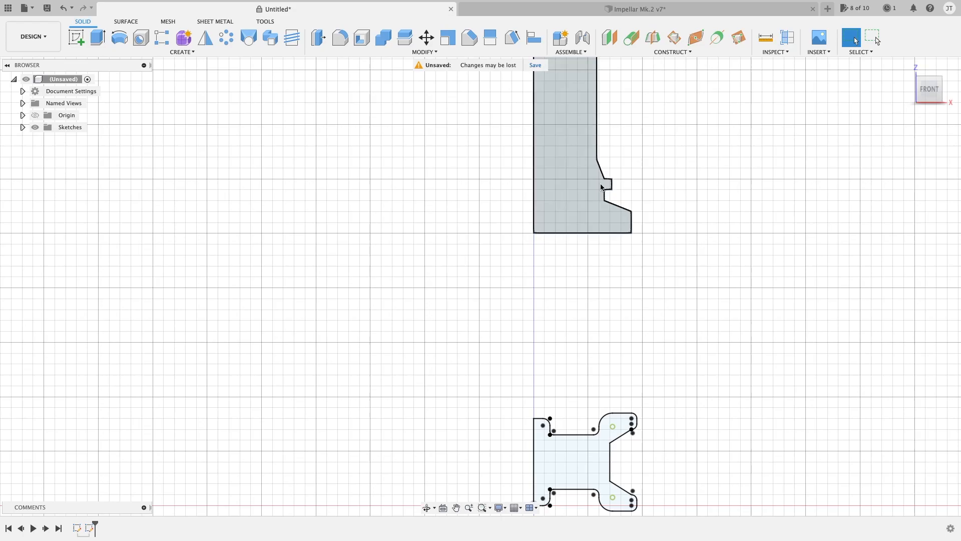
middle_drag(672, 174, 617, 271)
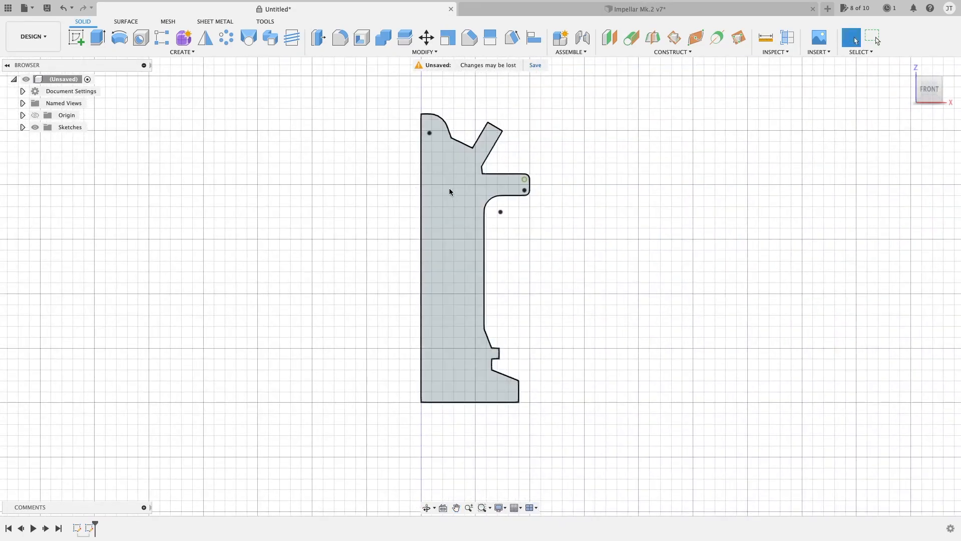
scroll(447, 188, up, 2)
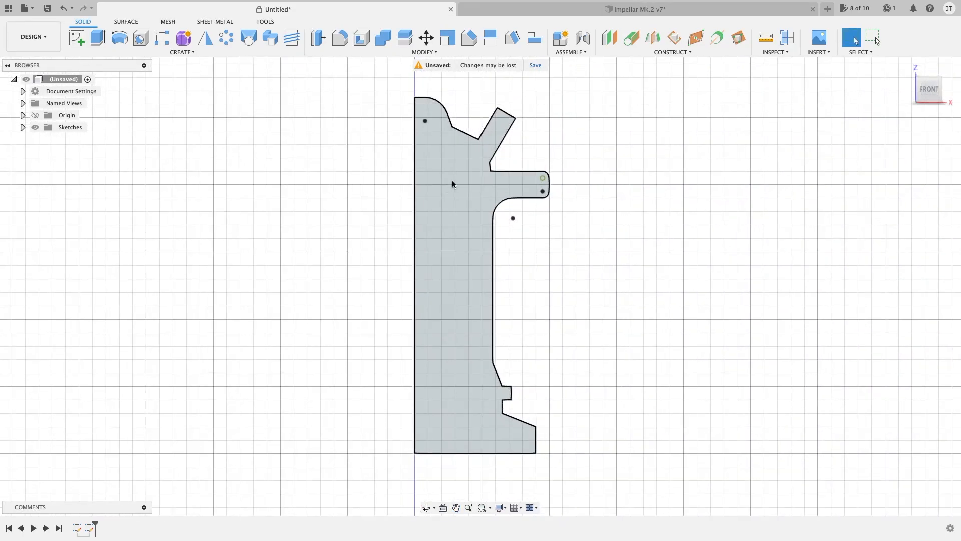
middle_drag(448, 185, 442, 189)
click(456, 150)
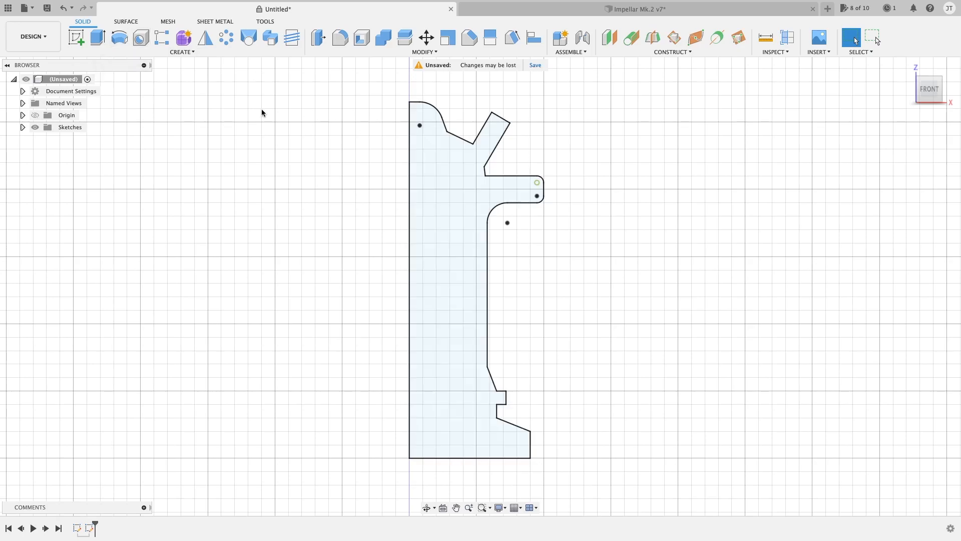
click(119, 37)
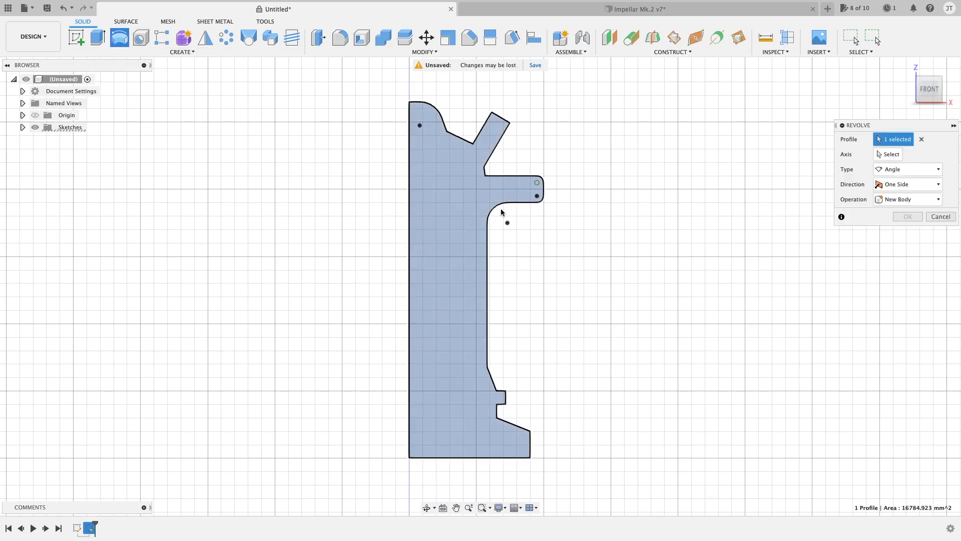
click(892, 154)
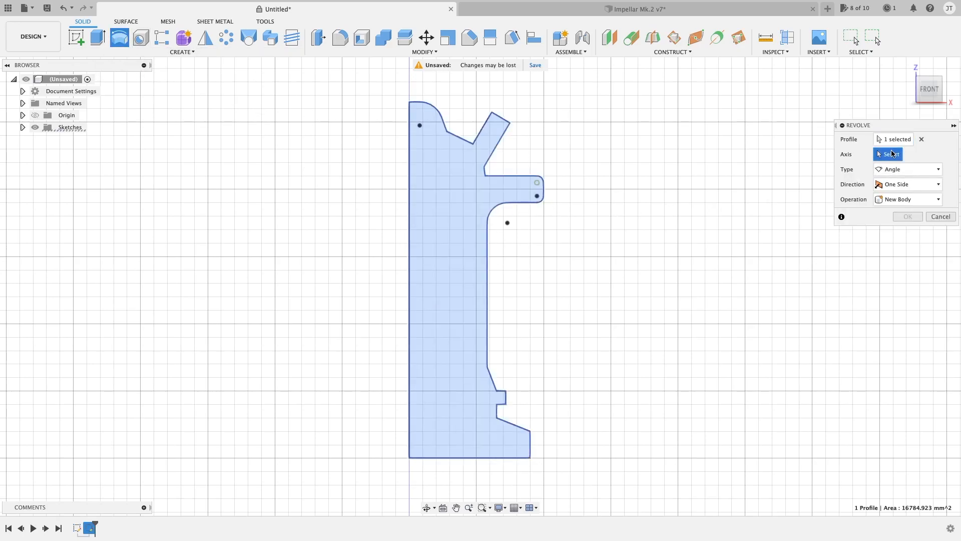
click(409, 194)
click(907, 231)
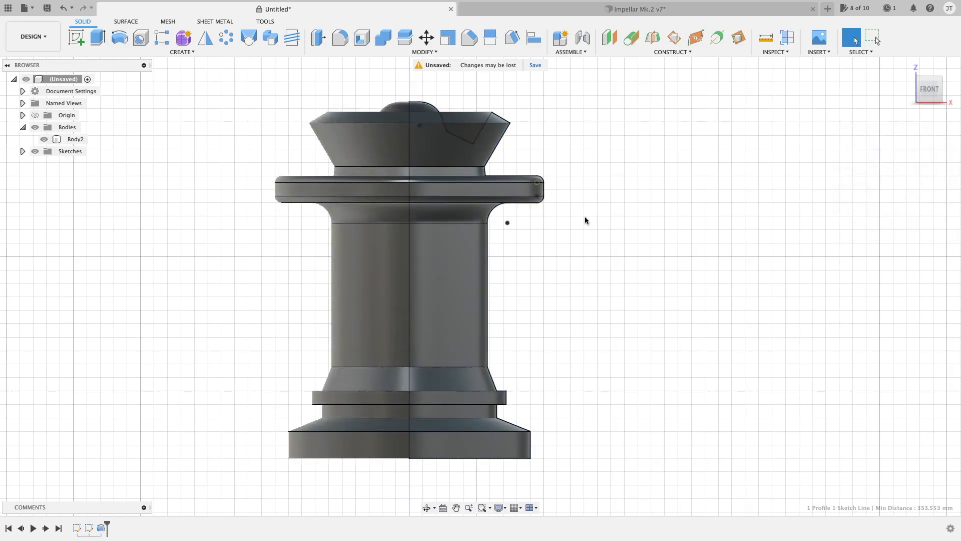
click(23, 151)
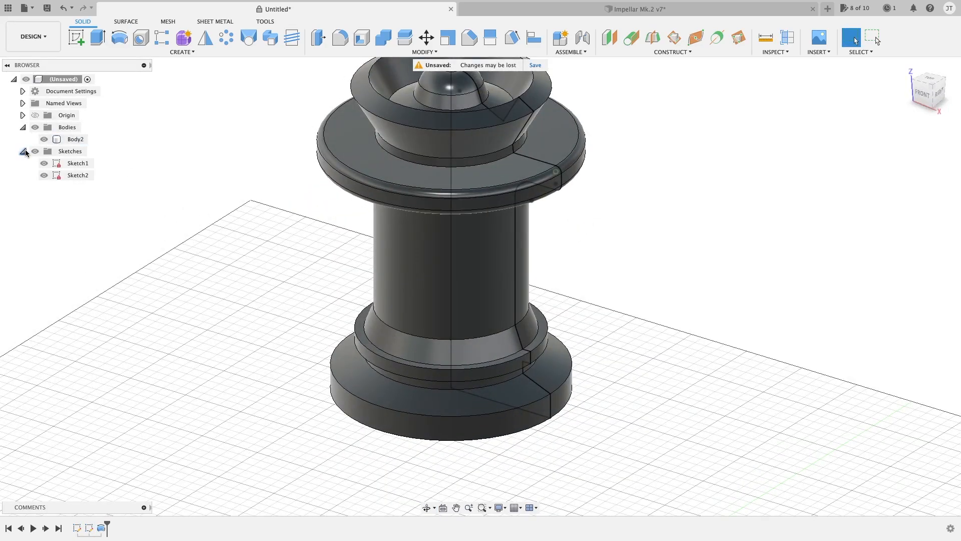
click(44, 175)
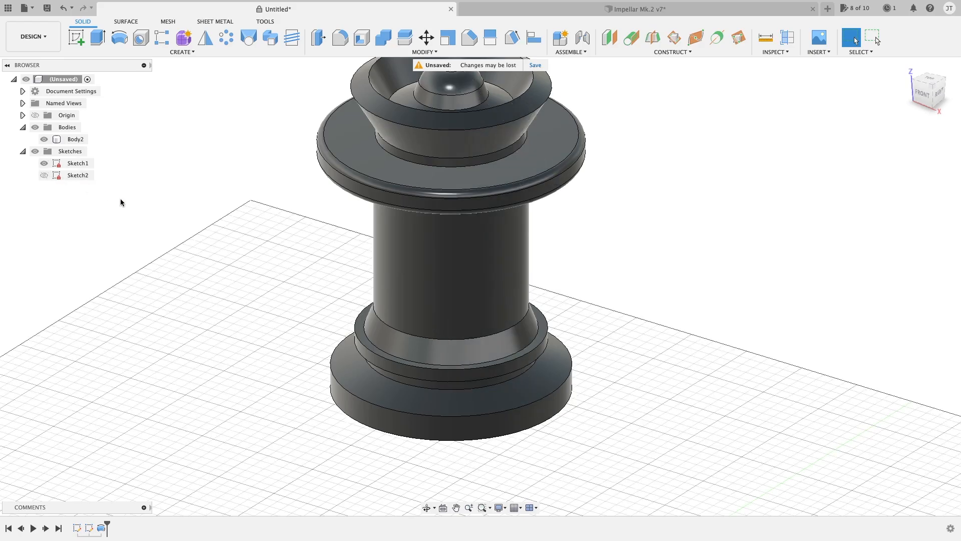
Examine the revolved column body from several angles, including its stepped base, upper flange and cupped top
middle_drag(191, 201, 175, 284)
scroll(416, 264, down, 3)
mouse_move(531, 318)
shift+middle_down()
mouse_move(575, 274)
mouse_move(563, 258)
mouse_move(553, 281)
shift+middle_up()
scroll(554, 281, up, 5)
shift+middle_drag(551, 195, 554, 182)
middle_drag(550, 271, 588, 180)
scroll(589, 180, down, 1)
shift+middle_drag(595, 224, 603, 220)
scroll(584, 385, up, 3)
middle_drag(583, 379, 672, 292)
click(588, 344)
scroll(604, 301, down, 3)
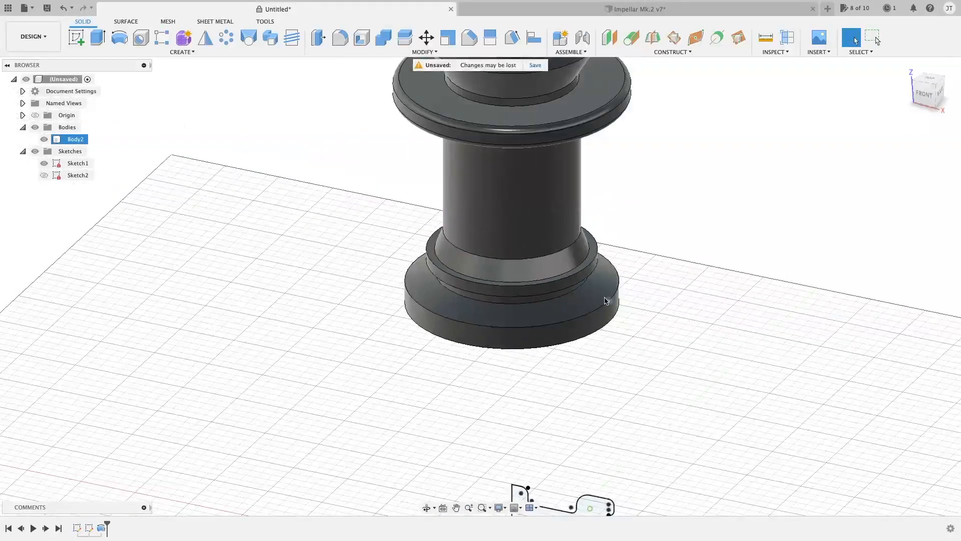
click(601, 226)
middle_drag(601, 226, 593, 311)
scroll(622, 445, up, 2)
shift+middle_drag(607, 414, 575, 400)
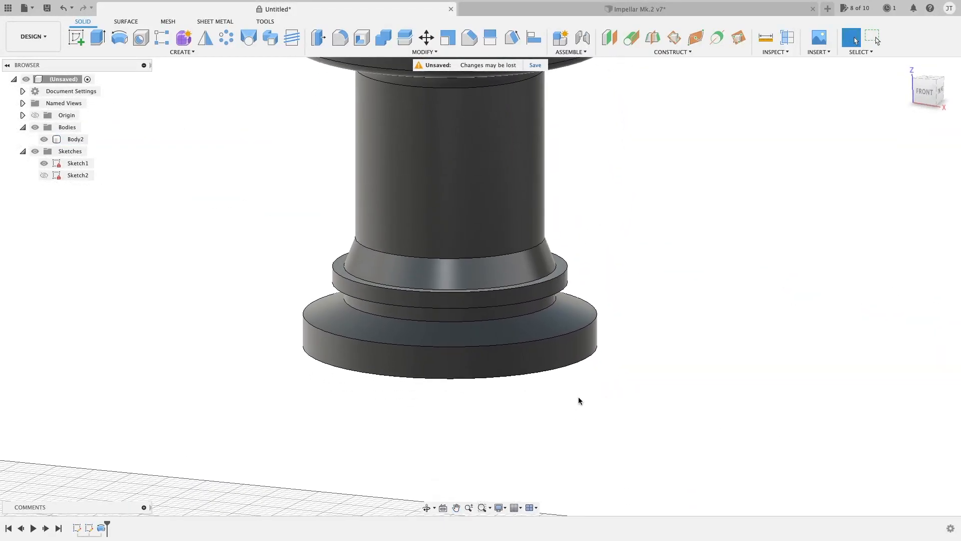
click(592, 356)
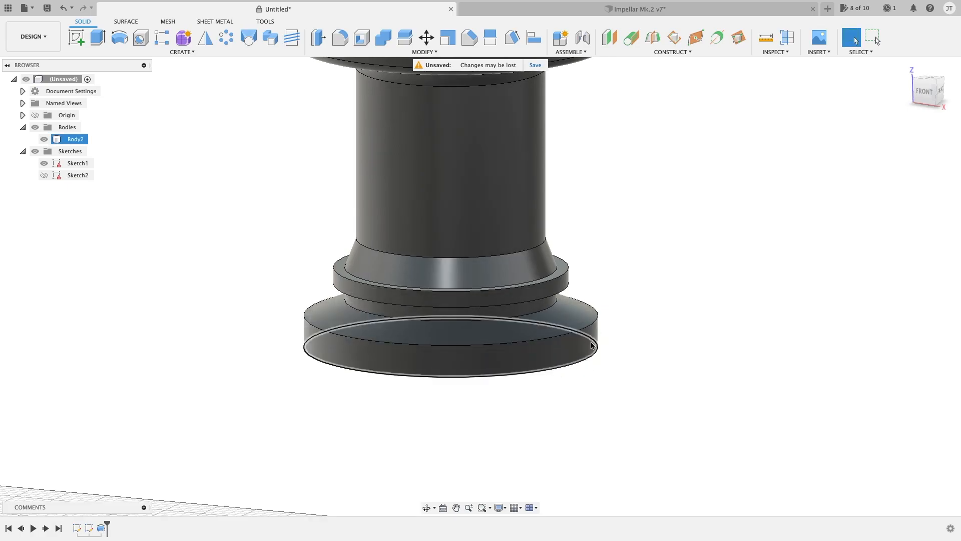
shift+middle_drag(577, 316, 580, 302)
middle_drag(570, 134, 609, 328)
scroll(610, 328, down, 2)
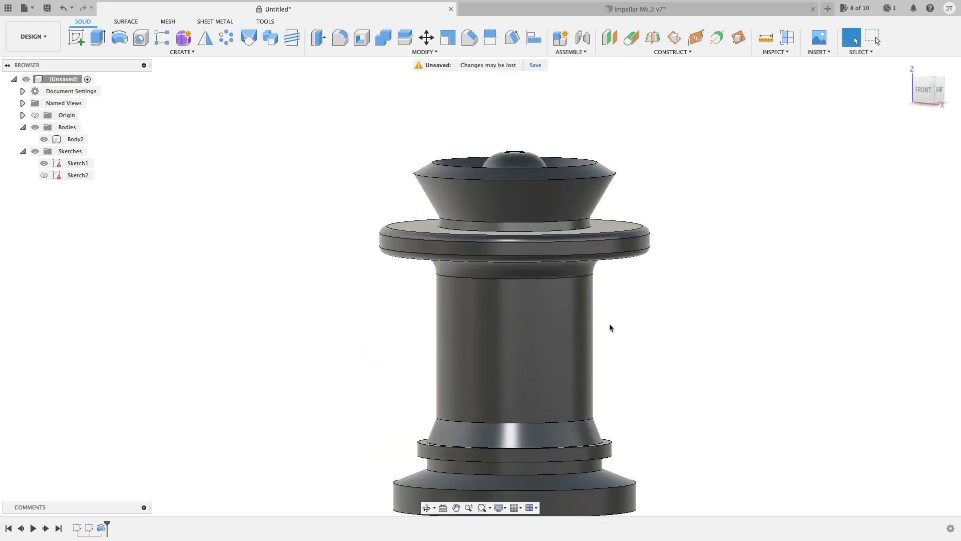
middle_drag(614, 245, 563, 240)
shift+middle_drag(569, 276, 657, 315)
Open Sketch1, the flanged wheel profile at the origin, for editing
click(926, 89)
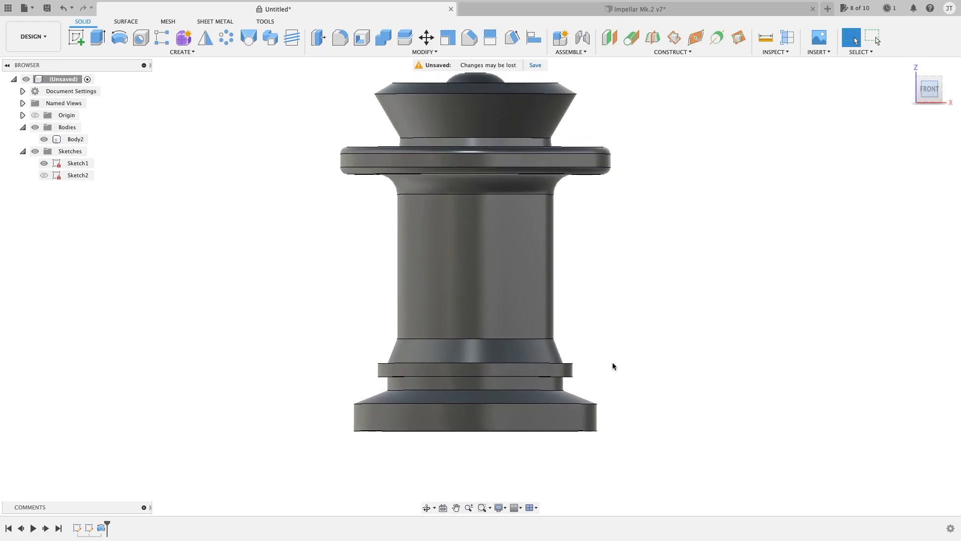
middle_drag(600, 398, 598, 219)
scroll(598, 219, down, 3)
middle_drag(620, 286, 558, 115)
scroll(481, 312, up, 5)
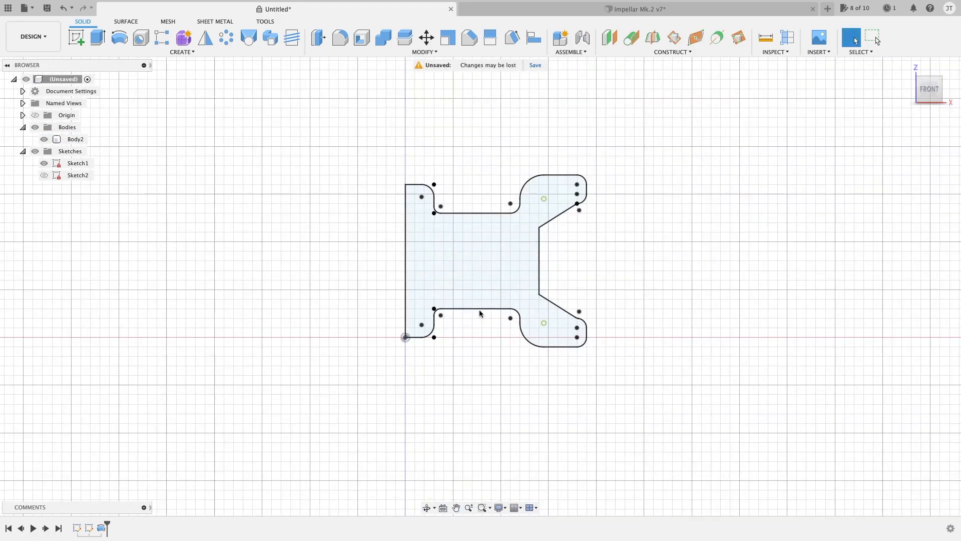
mouse_move(444, 171)
middle_down()
mouse_move(454, 221)
mouse_move(434, 217)
middle_up()
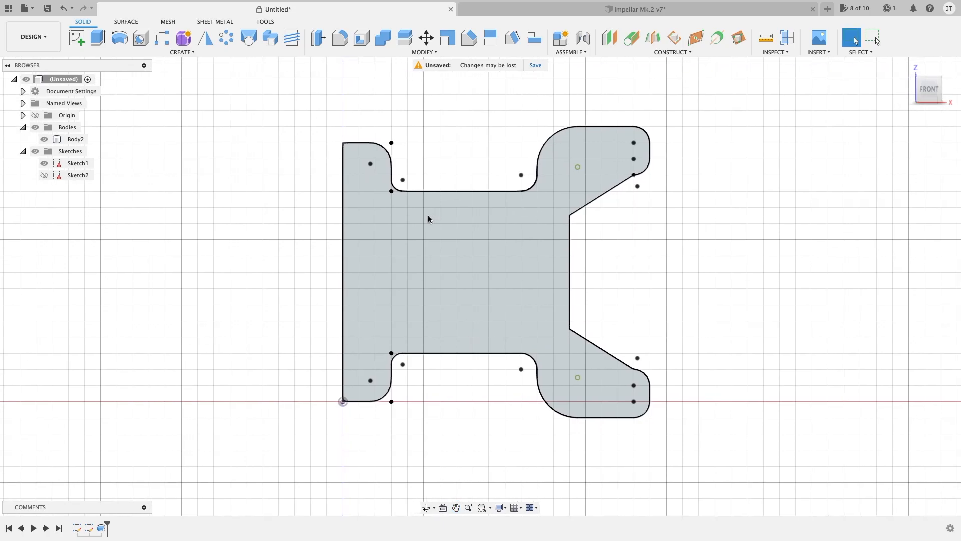
right_click(77, 165)
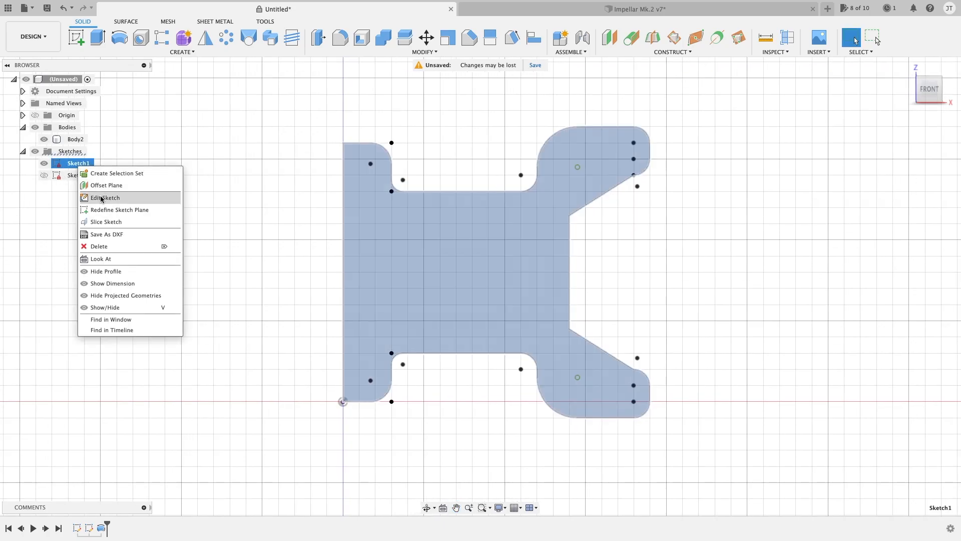
click(103, 198)
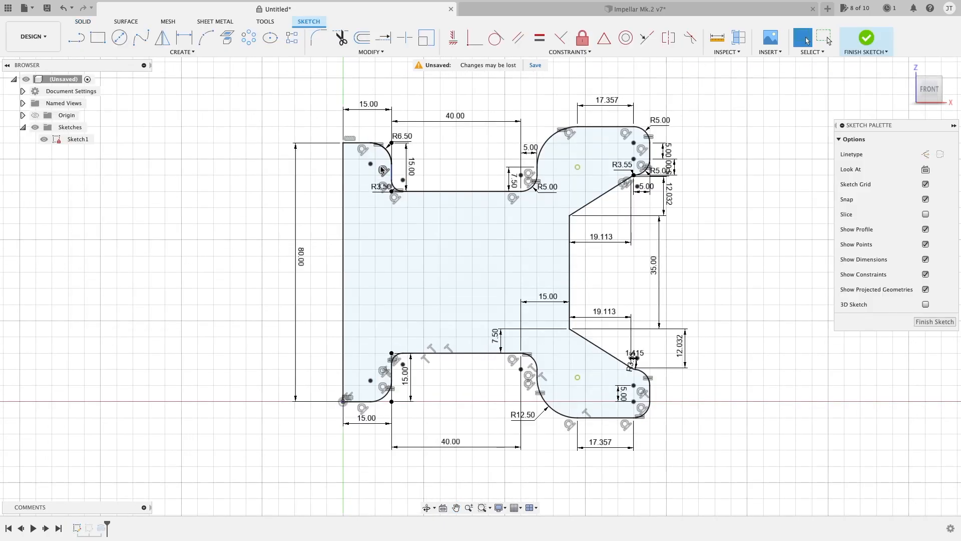
Draw an 80 mm vertical line across the hub, joining the inner ends of its upper and lower rounded corners
click(371, 147)
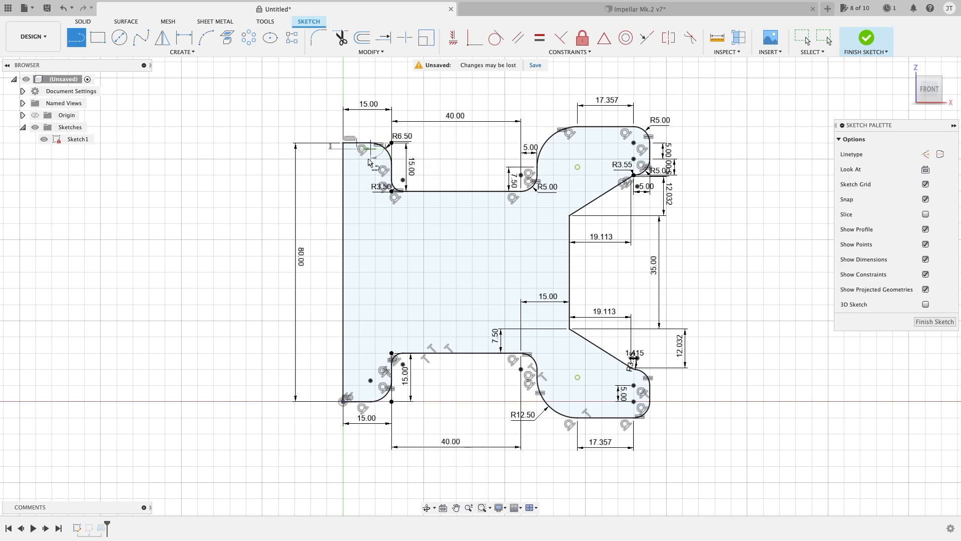
click(370, 403)
key(Escape)
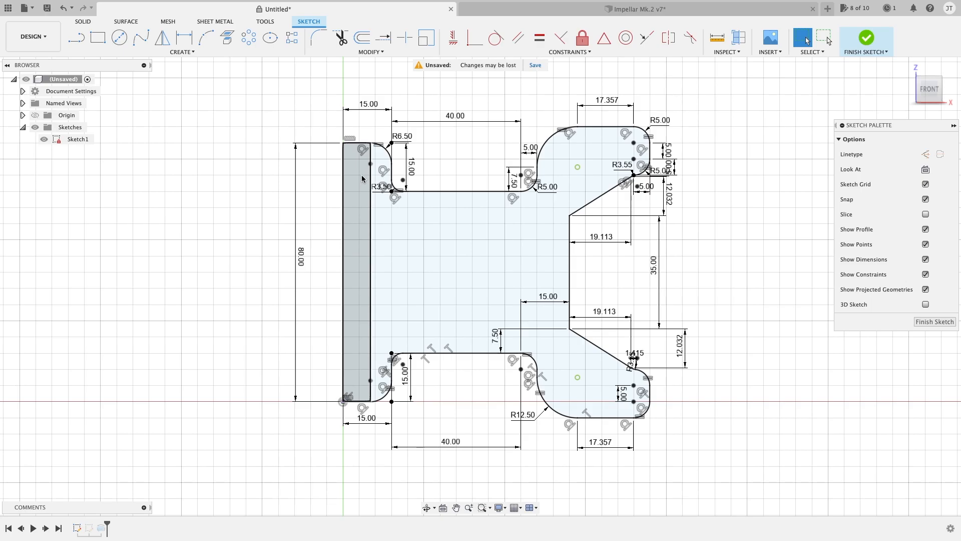
Trim the short upper and lower hub edges between the line through the origin and the new vertical line
key(t)
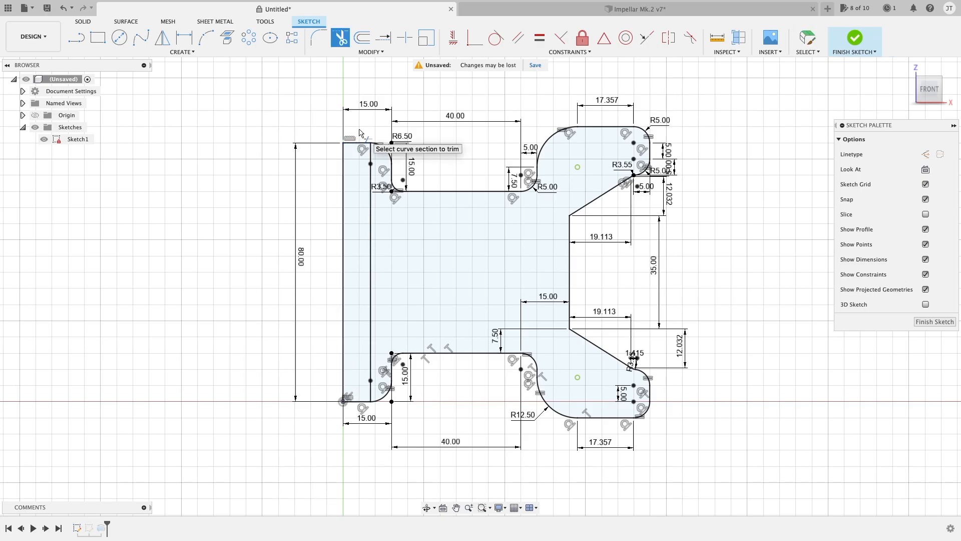
click(358, 146)
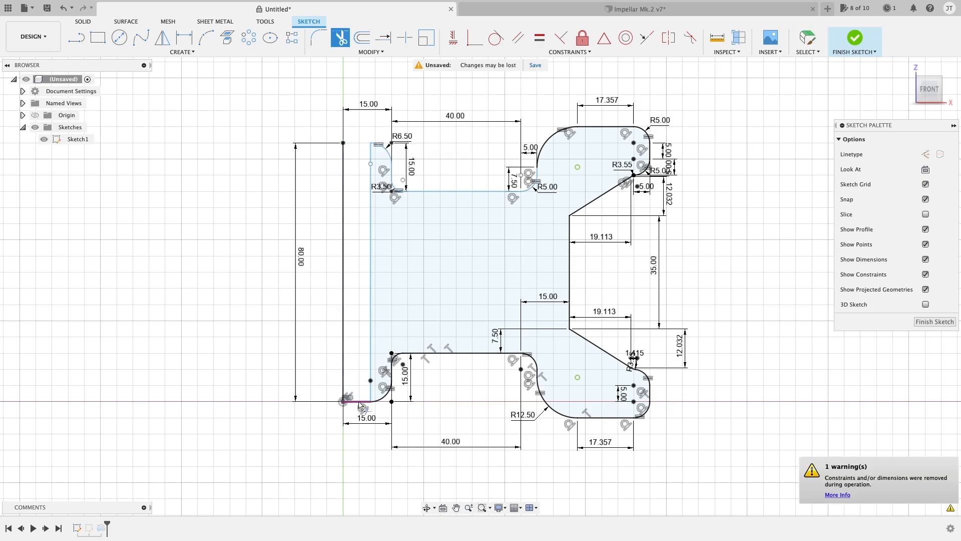
click(351, 400)
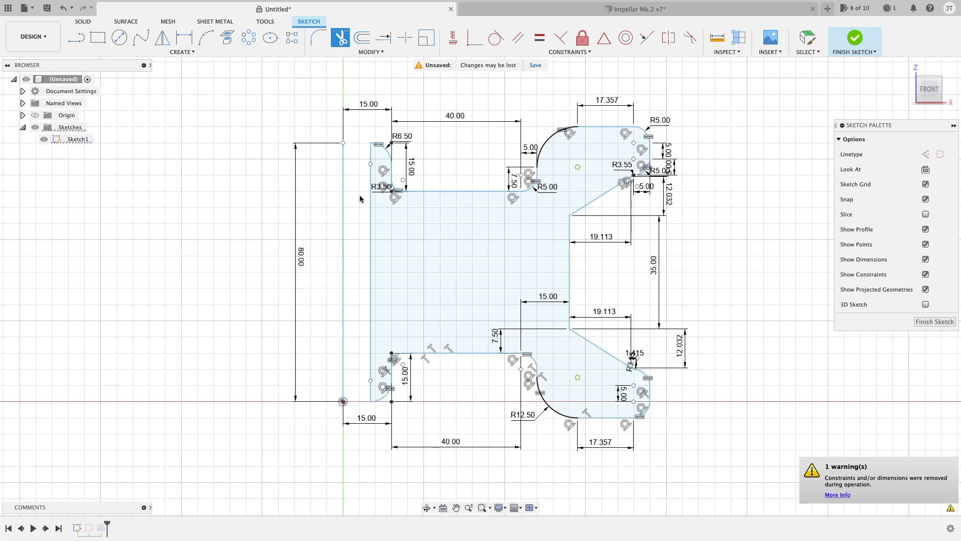
key(Escape)
Convert the detached vertical line through the origin to a construction line and finish the sketch
click(340, 205)
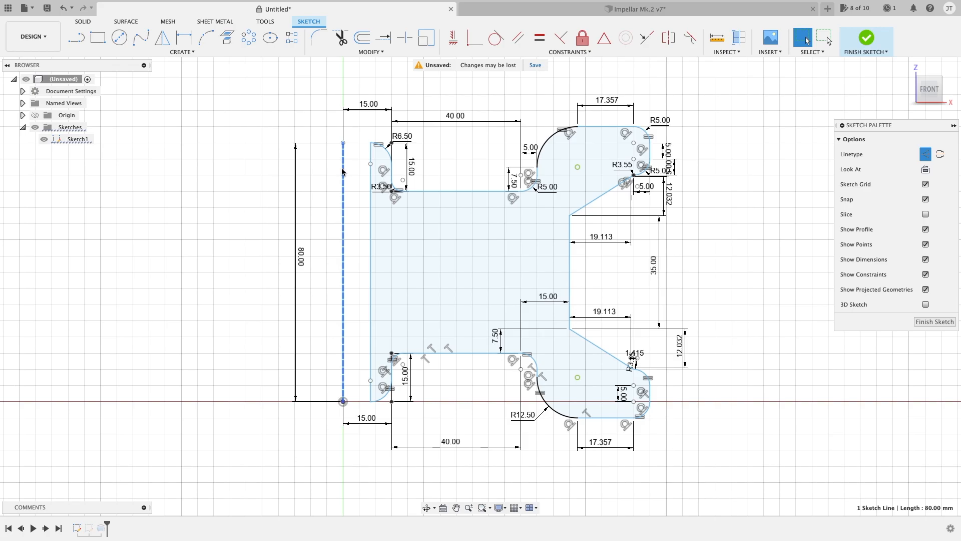
key(x)
click(866, 37)
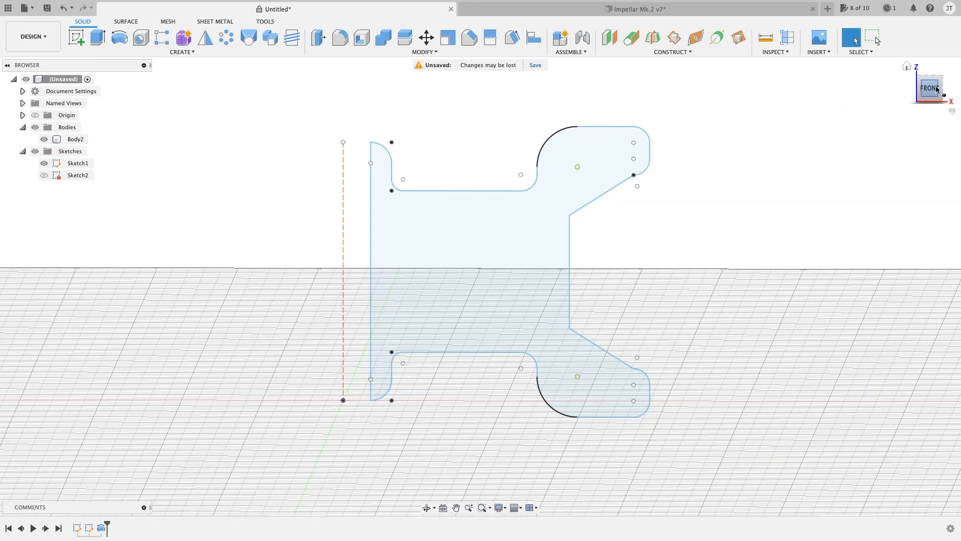
Set up a 360-degree revolve of the edited wheel profile about the vertical construction line, and hide the column body Body2
click(930, 88)
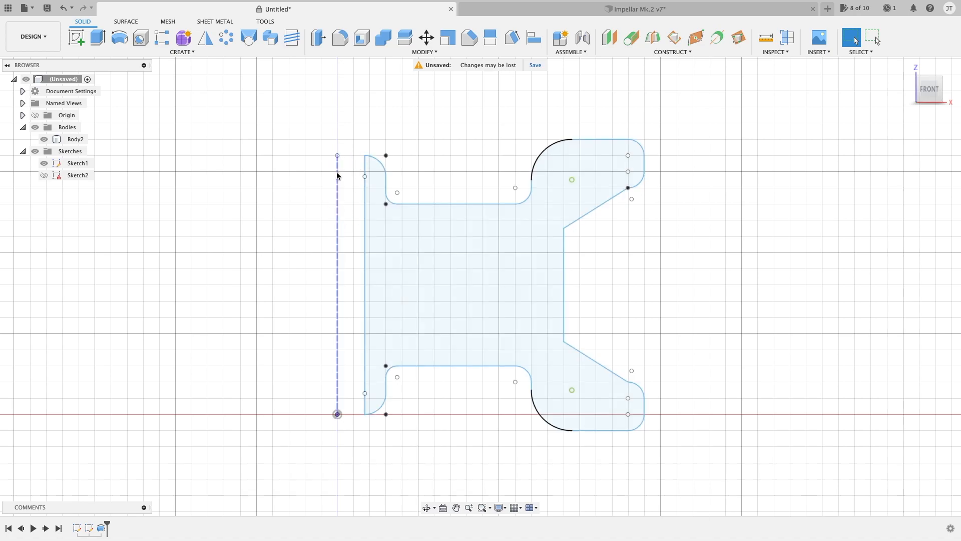
click(119, 37)
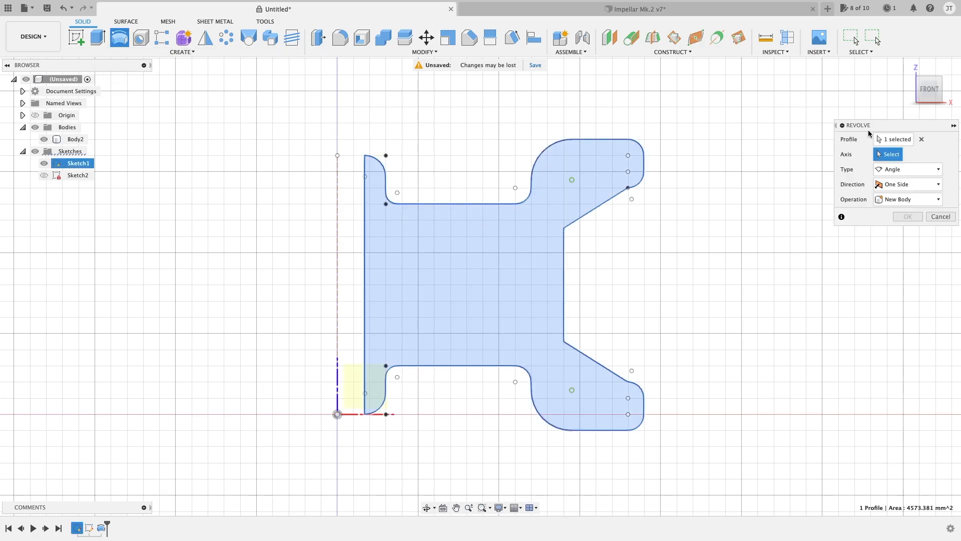
click(339, 203)
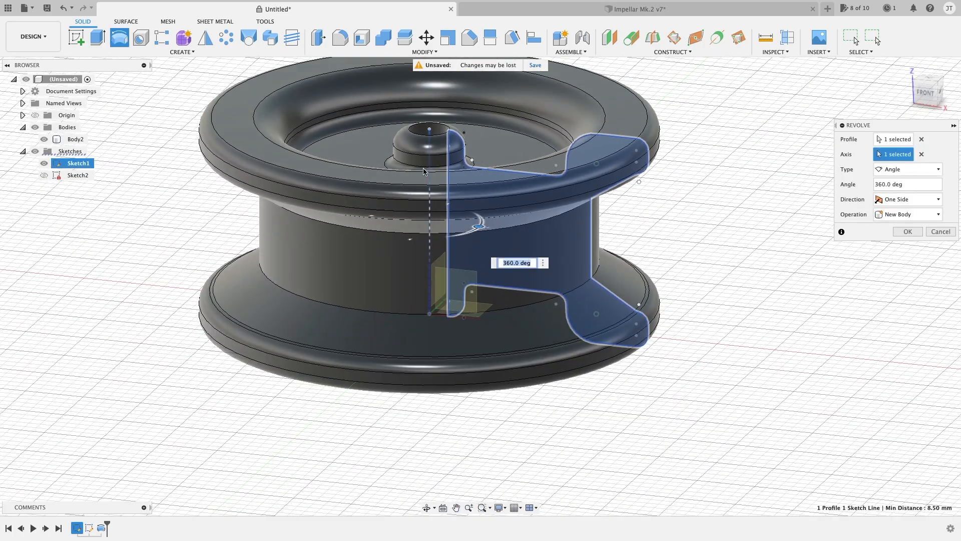
mouse_move(621, 194)
shift+middle_down()
mouse_move(613, 322)
mouse_move(623, 366)
mouse_move(622, 346)
shift+middle_up()
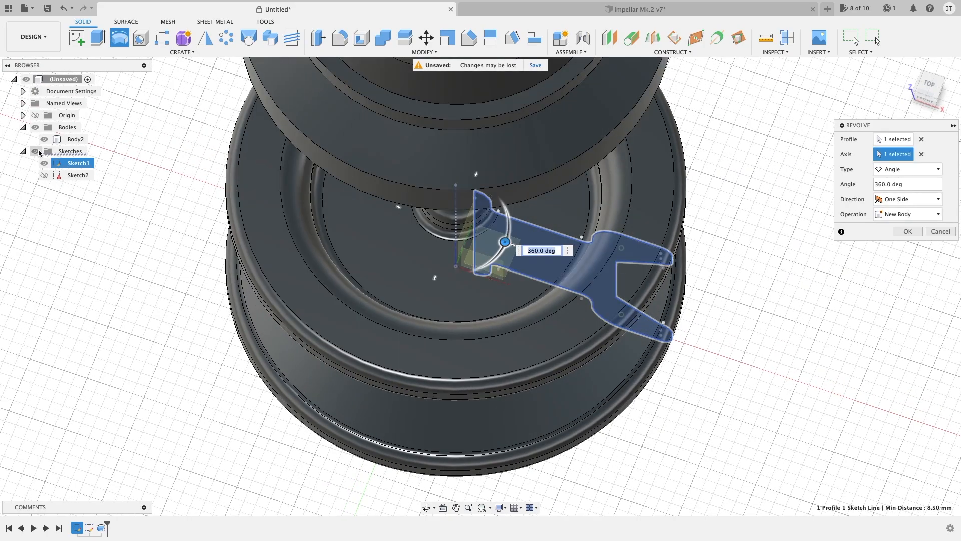
click(44, 140)
Set the wheel's revolve angle to 280 degrees and create it as a new body
shift+middle_drag(518, 157, 464, 157)
scroll(466, 235, up, 5)
scroll(466, 235, down, 5)
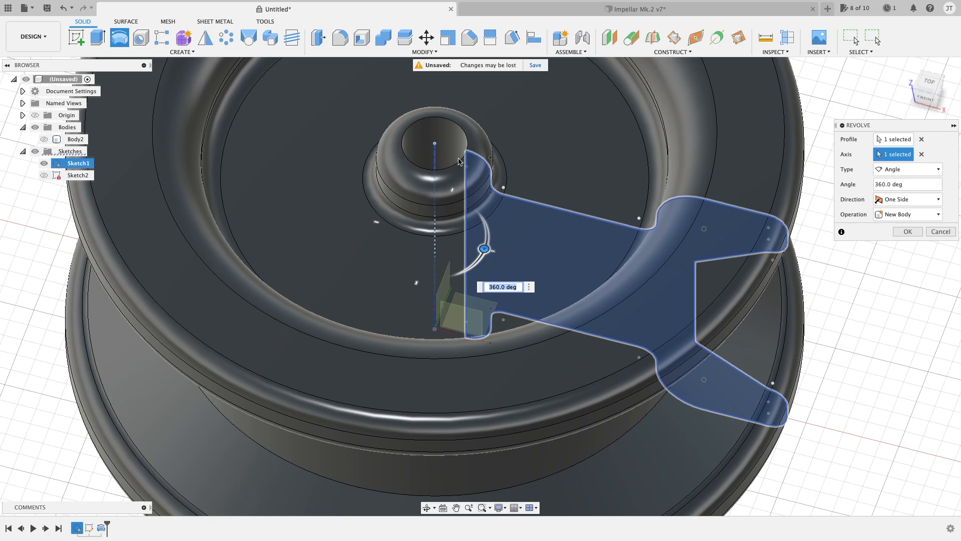
shift+middle_drag(459, 161, 439, 173)
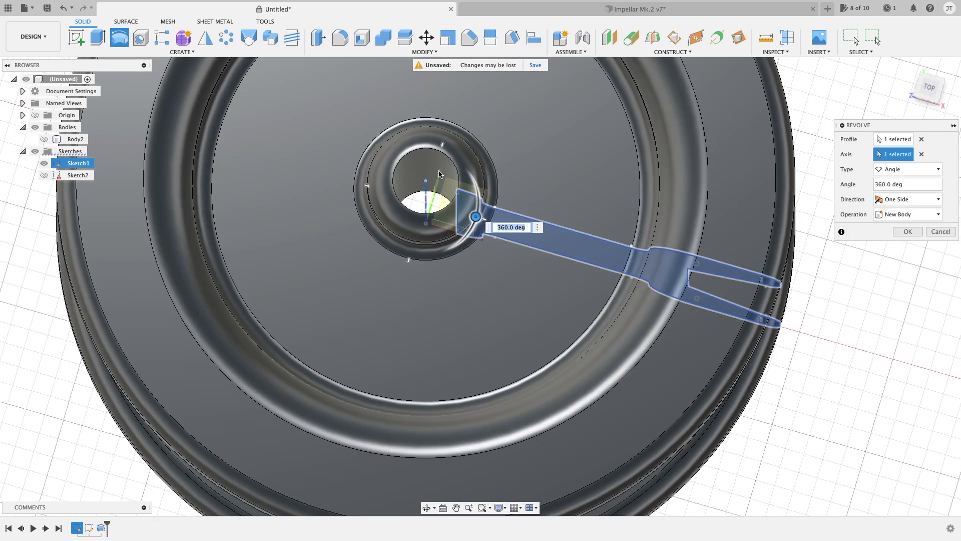
scroll(446, 190, down, 2)
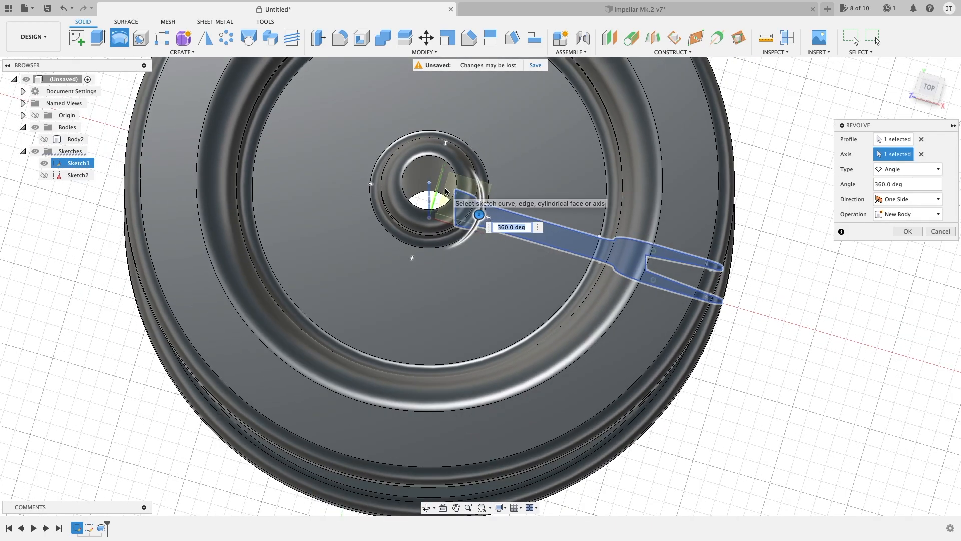
shift+middle_drag(446, 189, 447, 215)
scroll(486, 202, down, 3)
shift+middle_drag(710, 230, 621, 269)
drag(454, 309, 359, 330)
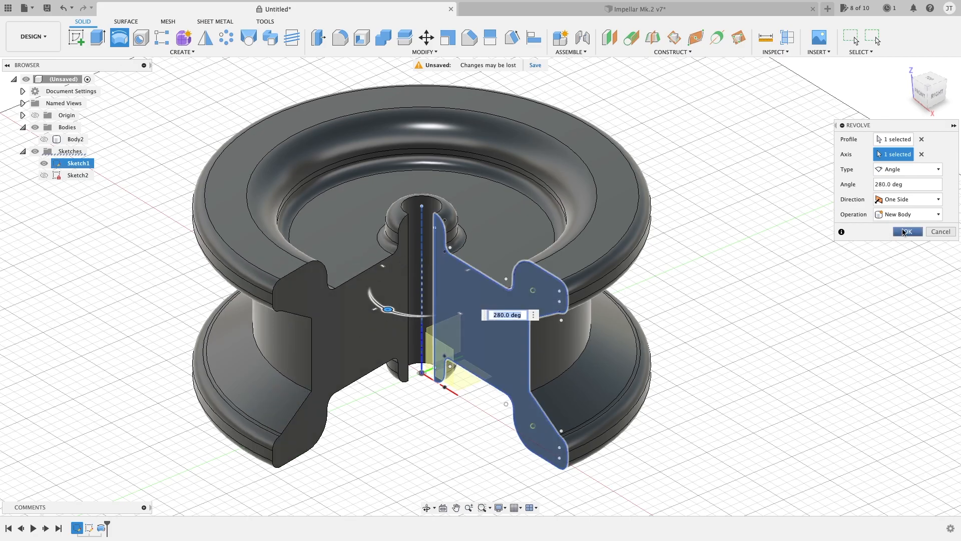
key(Return)
Examine the cutaway wheel body's cross-section and central bore, and select the body
shift+middle_drag(757, 264, 774, 213)
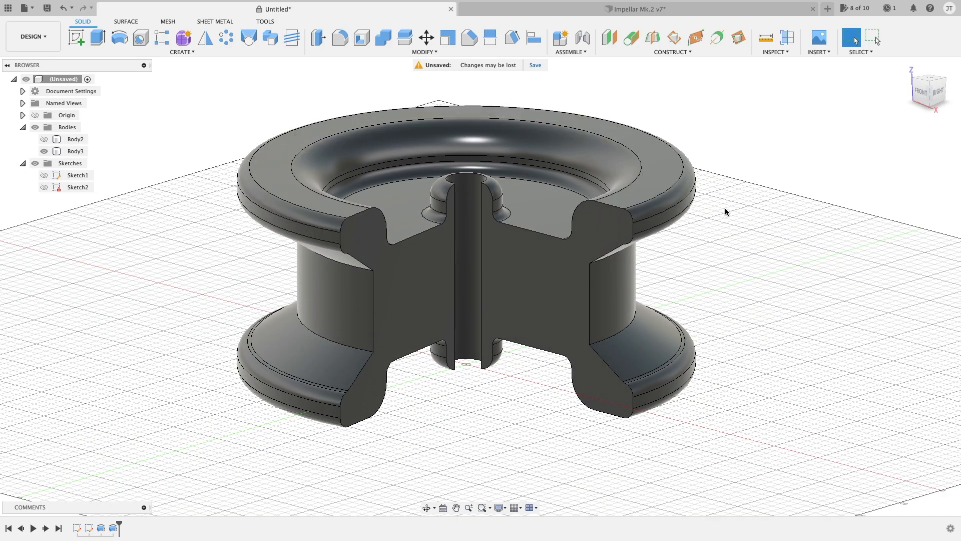
shift+middle_drag(725, 211, 683, 213)
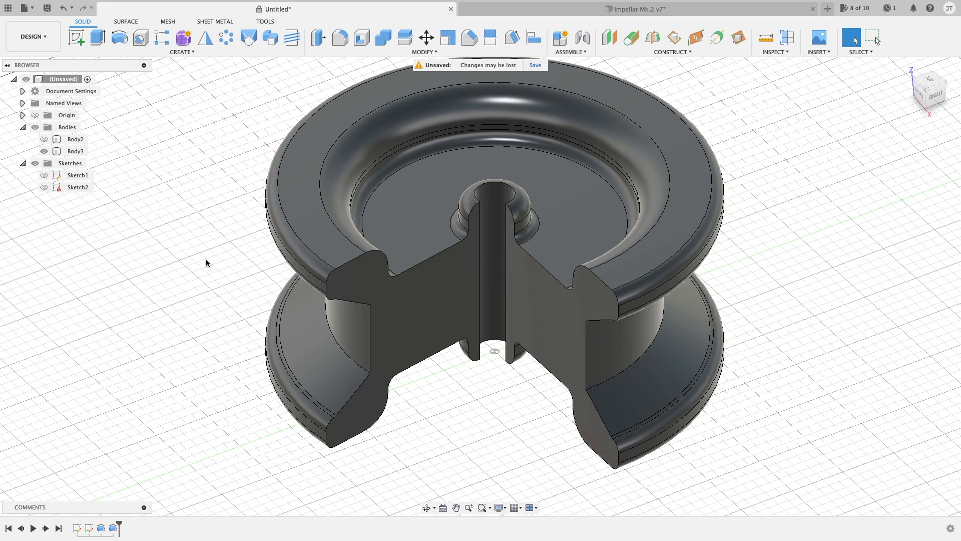
click(277, 237)
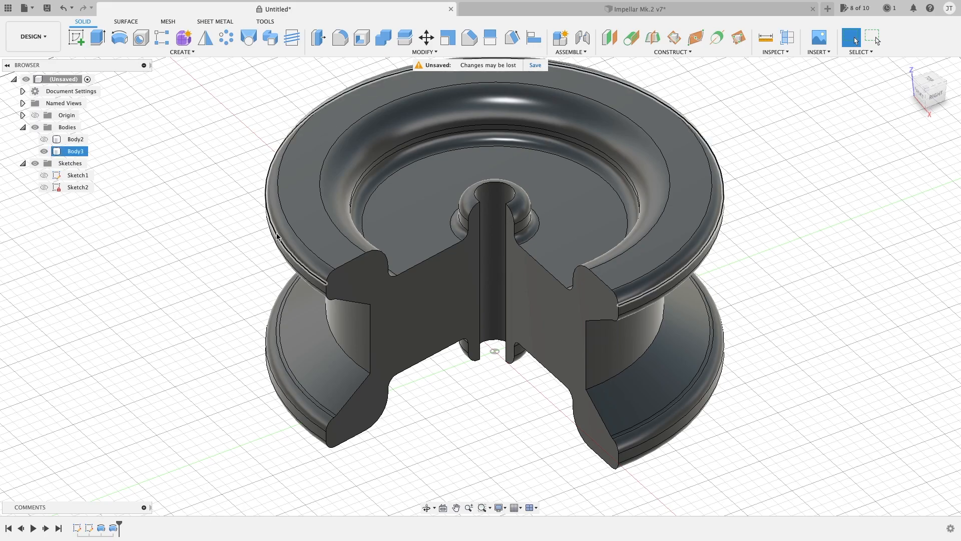